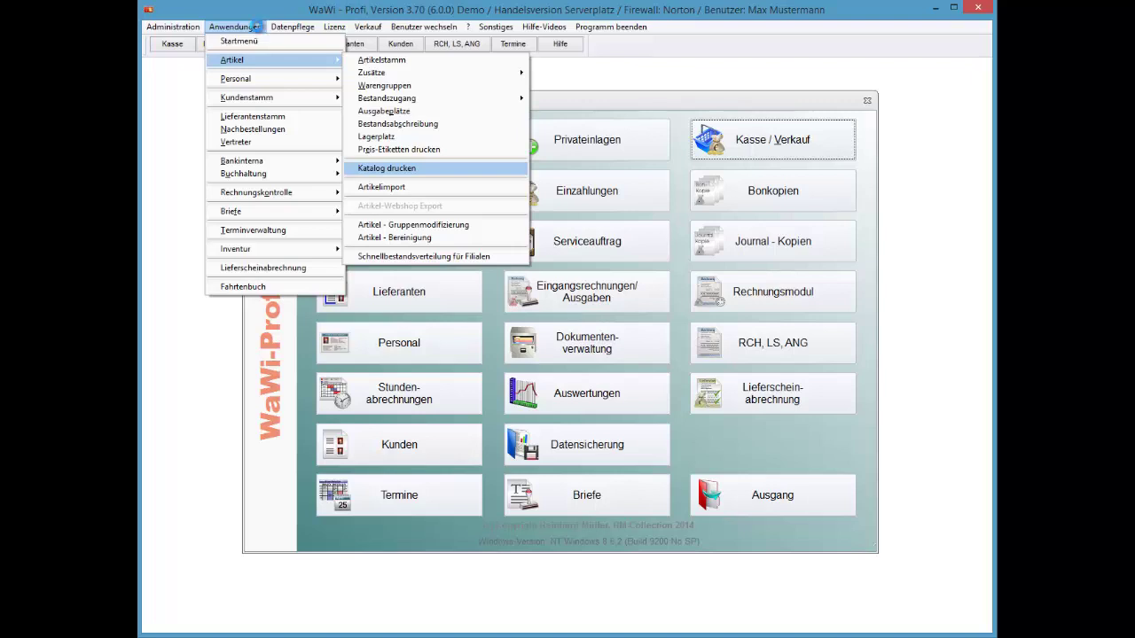
# - Open the catalogue printing form and include Artikelzusatzbemerkung and Verpackungseinheit in the printout
pyautogui.press('Return')
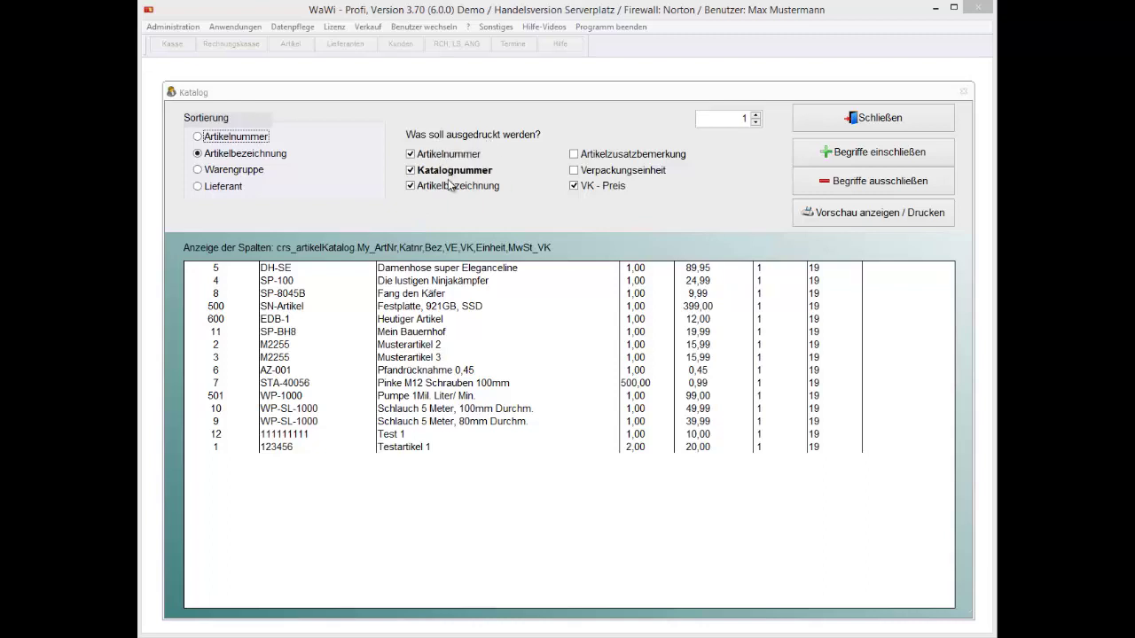
pyautogui.click(593, 155)
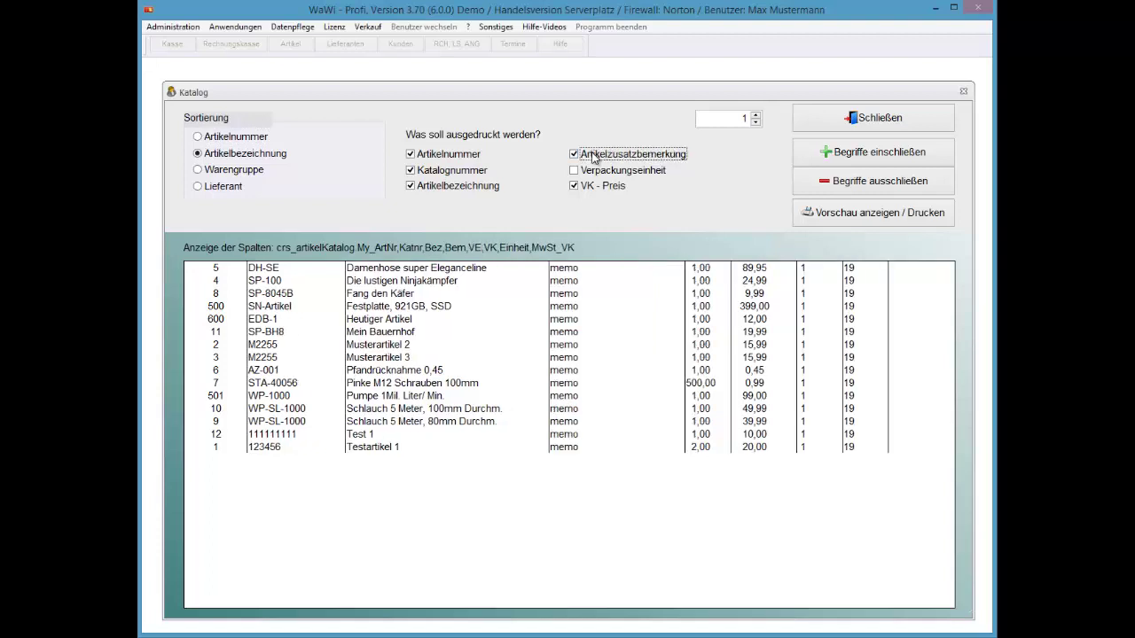
pyautogui.click(593, 169)
# - Try the sort orders Lieferant, Artikelbezeichnung and Artikelnummer, and sort the catalogue by Warengruppe
pyautogui.click(213, 169)
pyautogui.press('Down')
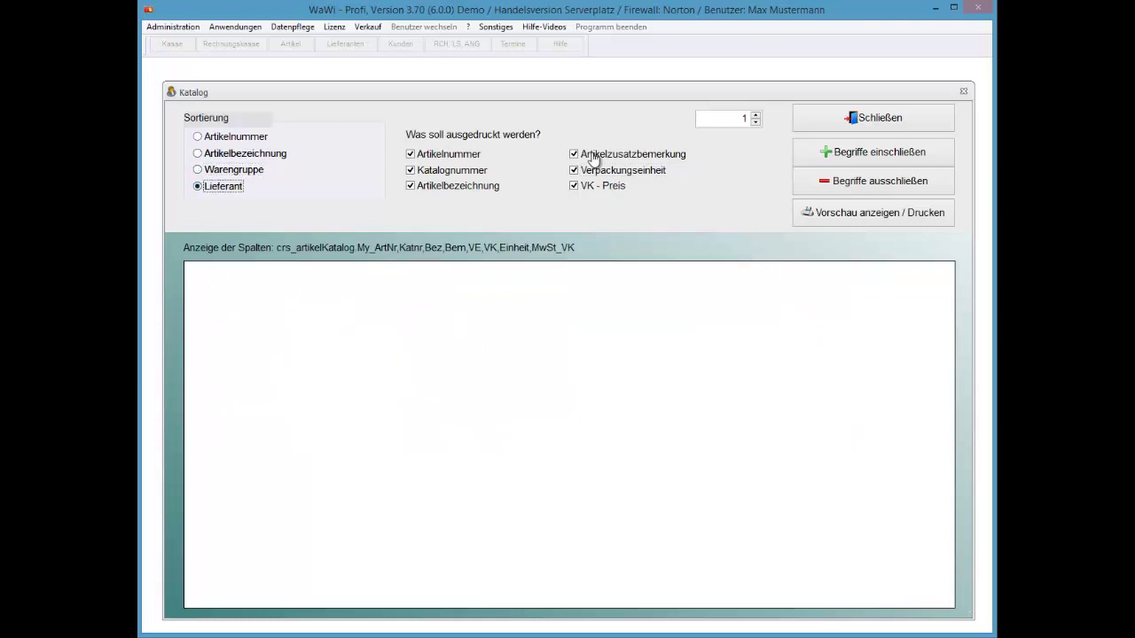
pyautogui.press('Up')
pyautogui.press('Up')
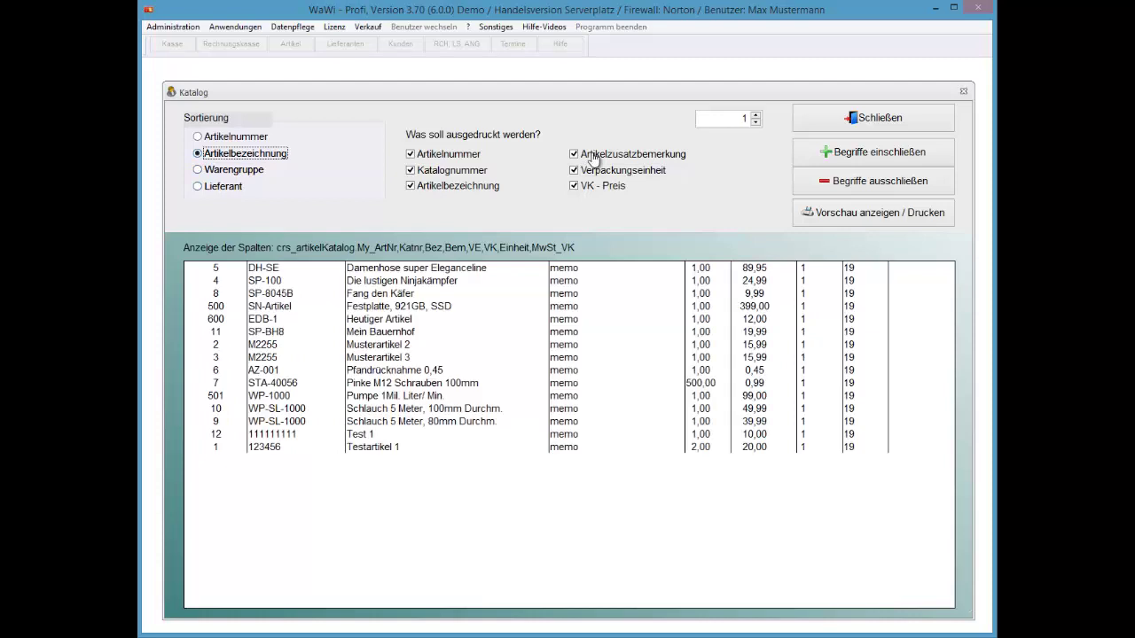
pyautogui.press('Up')
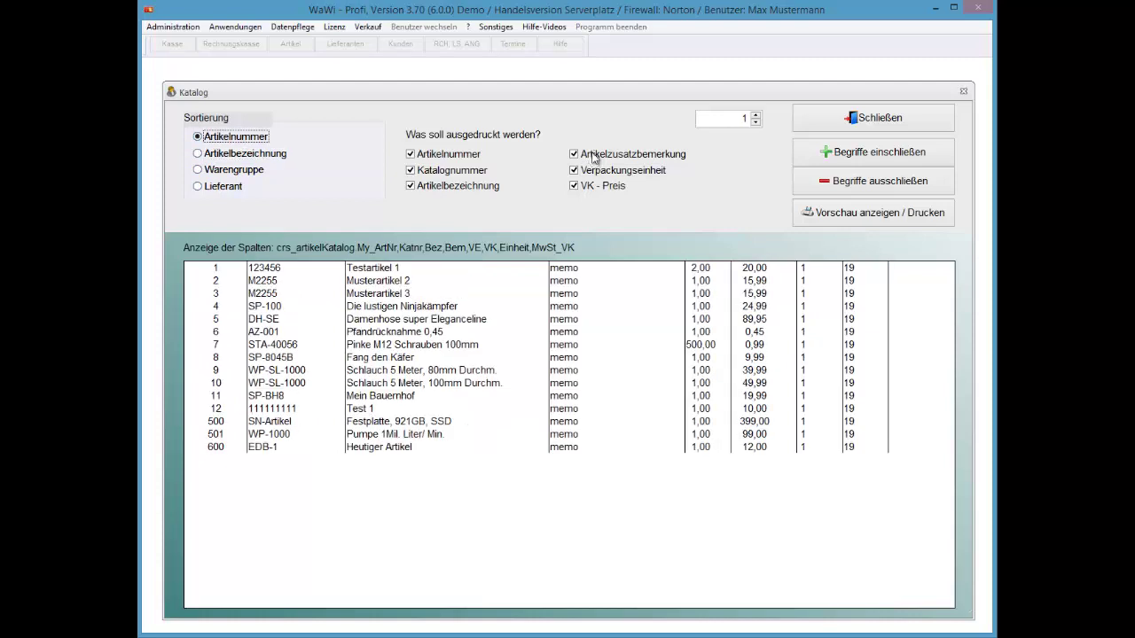
pyautogui.press('Tab')
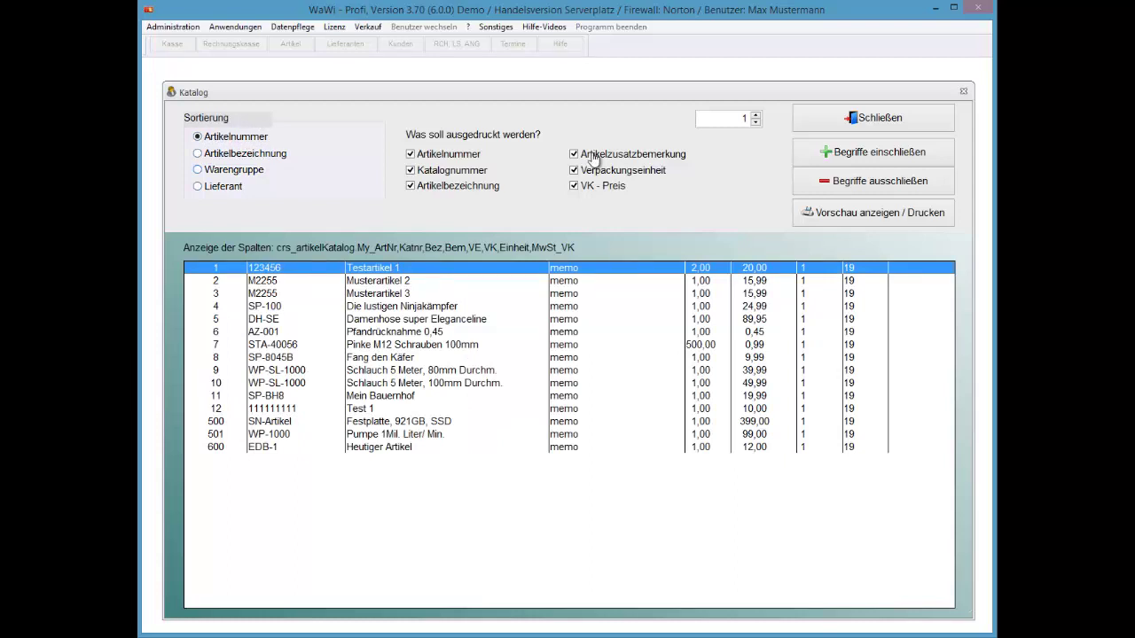
pyautogui.click(227, 169)
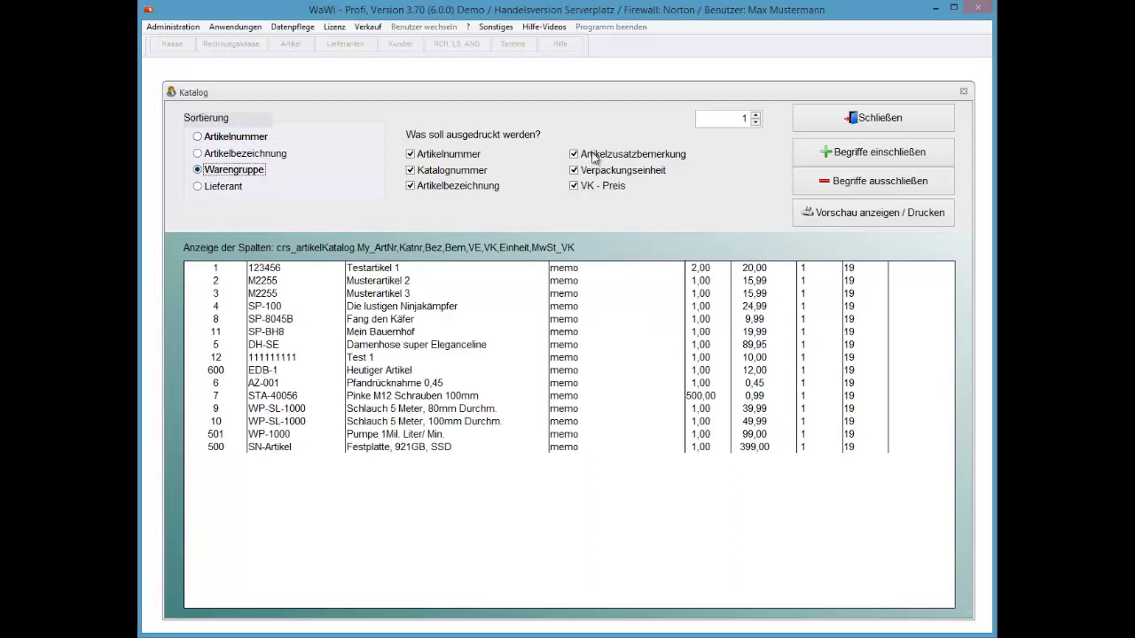
# - Preview the price list grouped by Warengruppe, examine its entries enlarged in a wider window, and close the preview
pyautogui.click(874, 213)
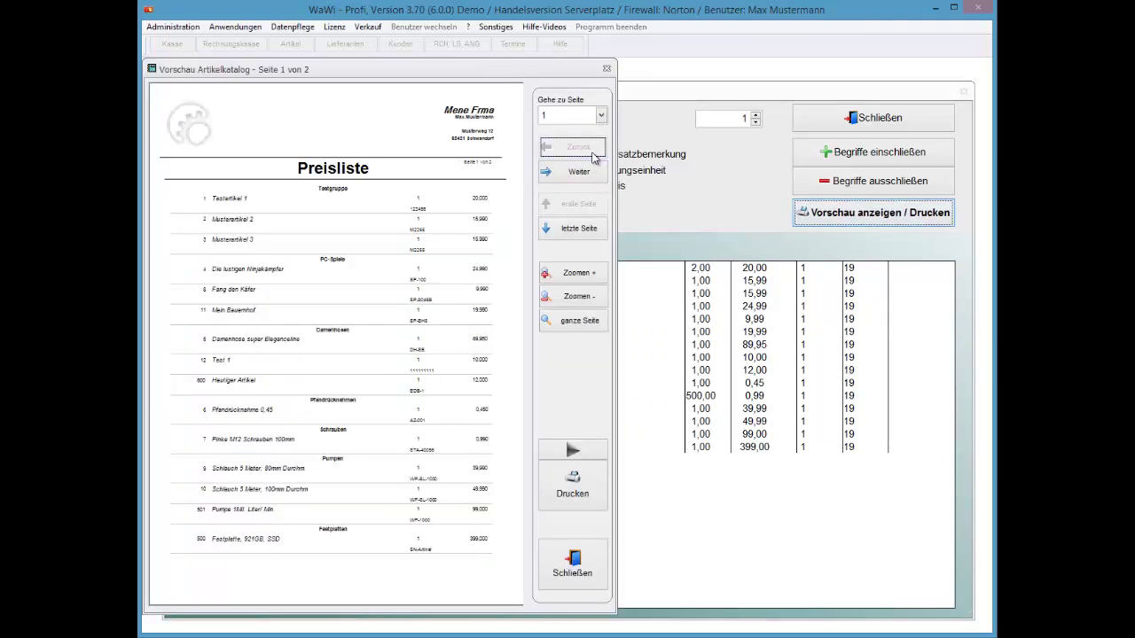
pyautogui.click(573, 273)
pyautogui.click(573, 273)
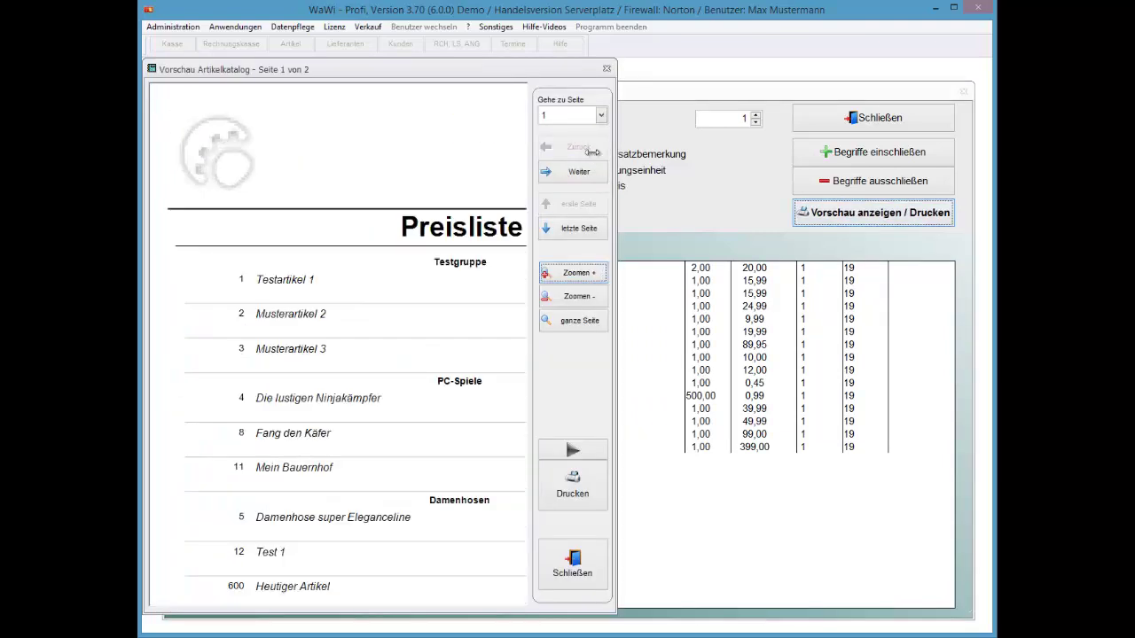
pyautogui.moveTo(616, 152); pyautogui.dragTo(851, 153)
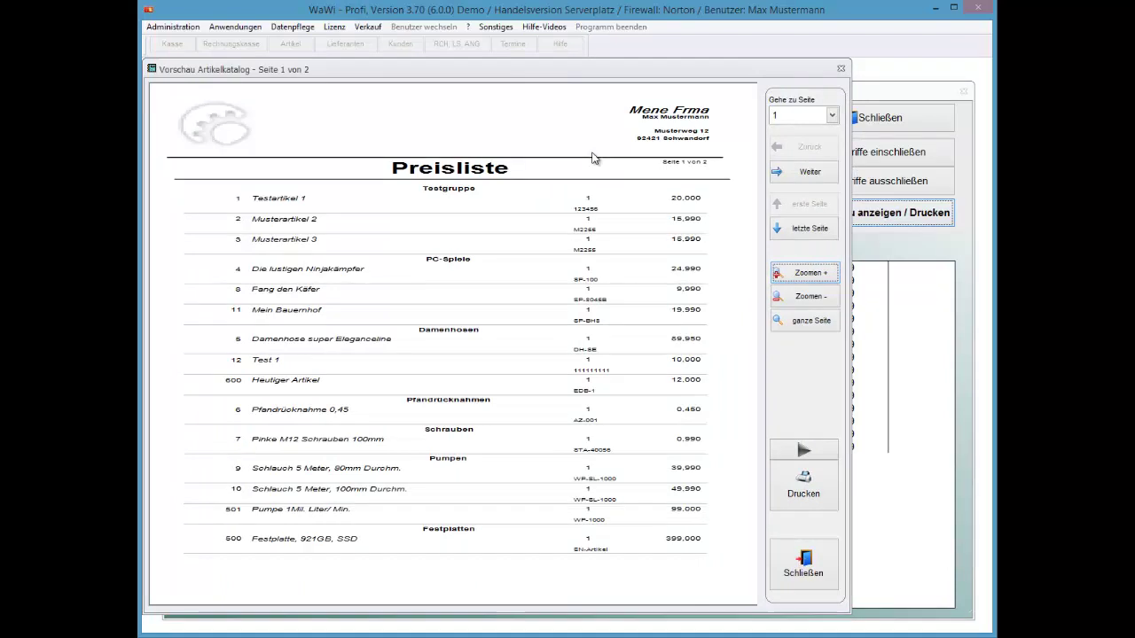
pyautogui.press('Return')
pyautogui.press('Return')
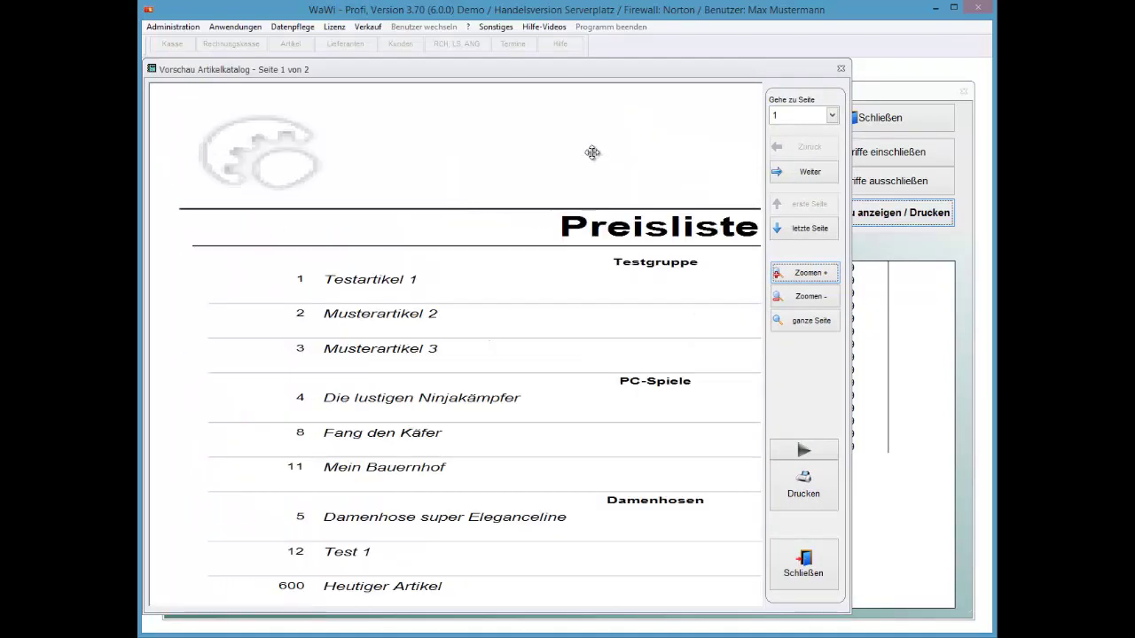
pyautogui.moveTo(592, 154); pyautogui.dragTo(480, 114)
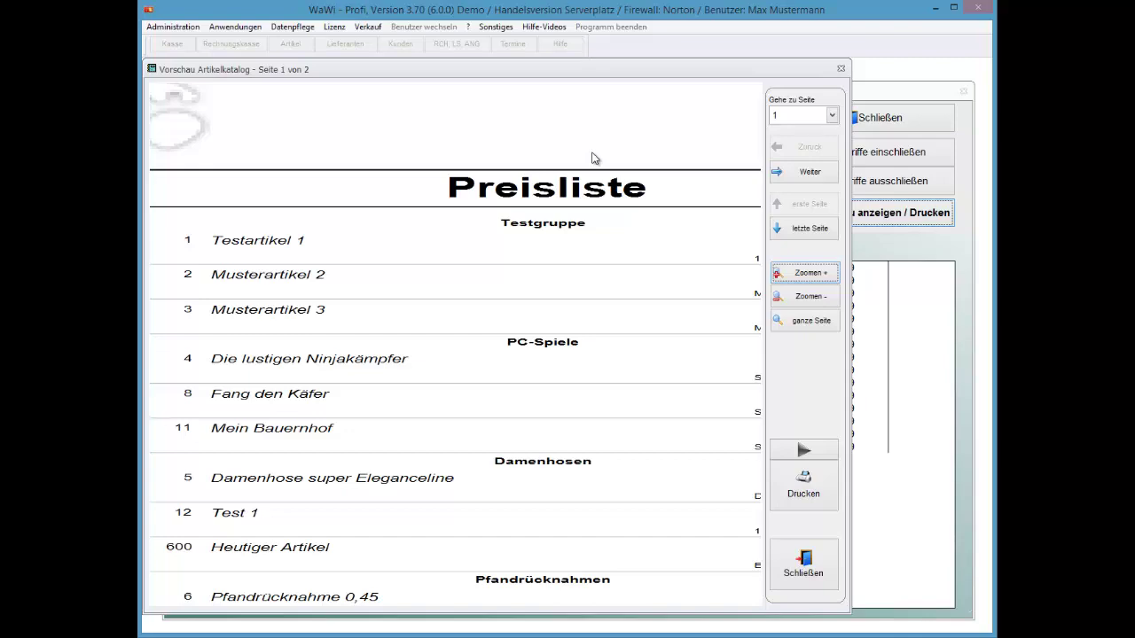
pyautogui.moveTo(851, 152); pyautogui.dragTo(758, 152)
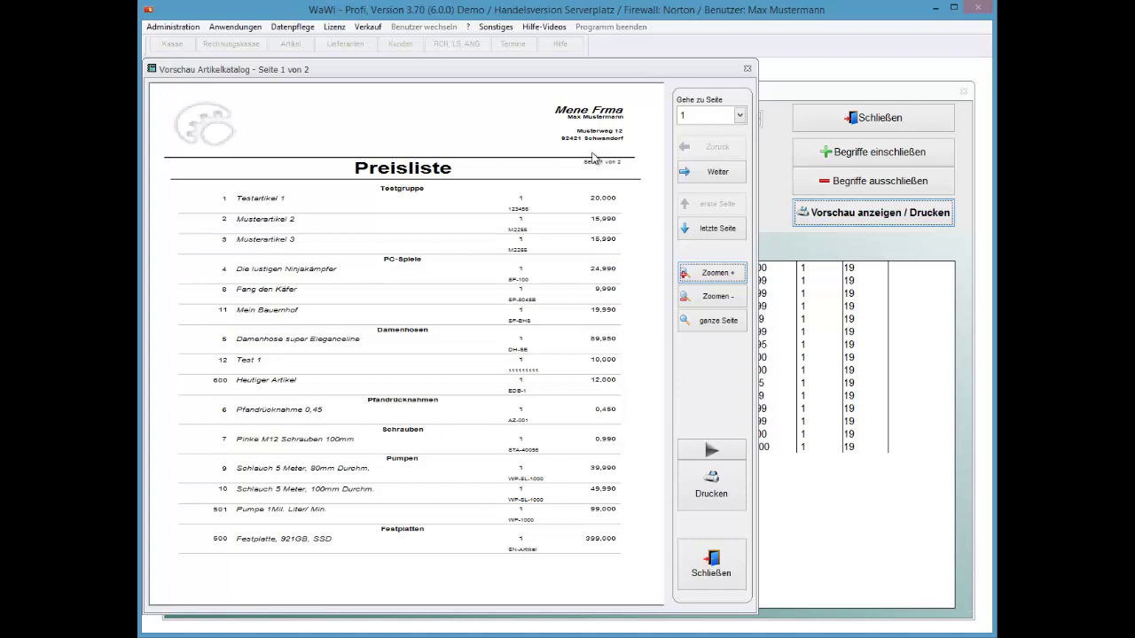
pyautogui.press('Escape')
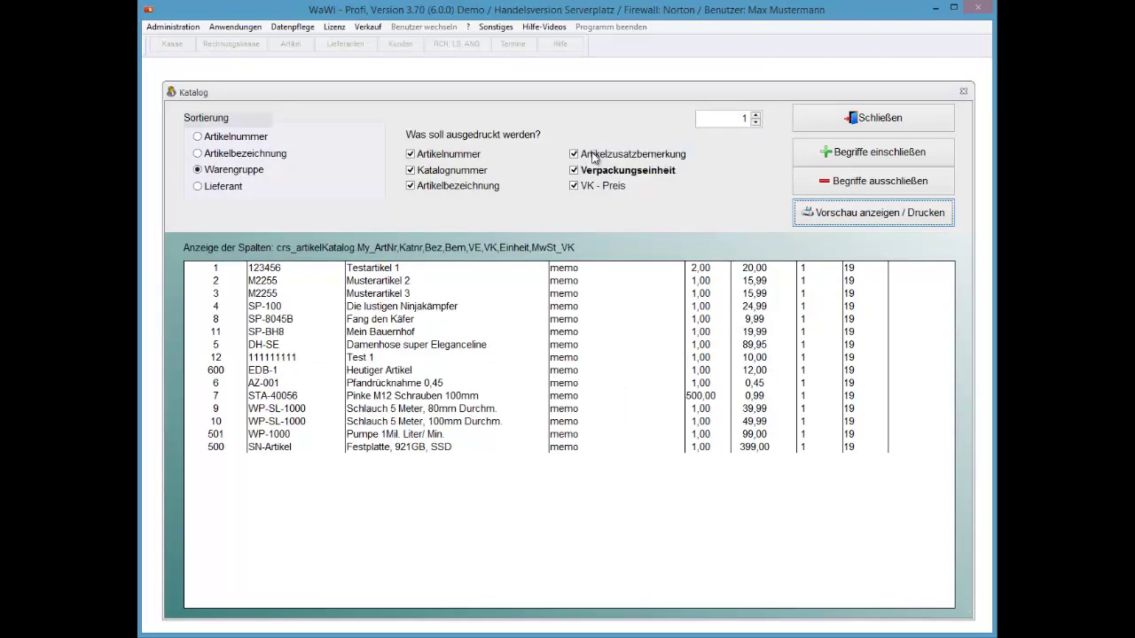
# - Leave Katalognummer out of the printout and check the resulting price list in the preview
pyautogui.click(411, 171)
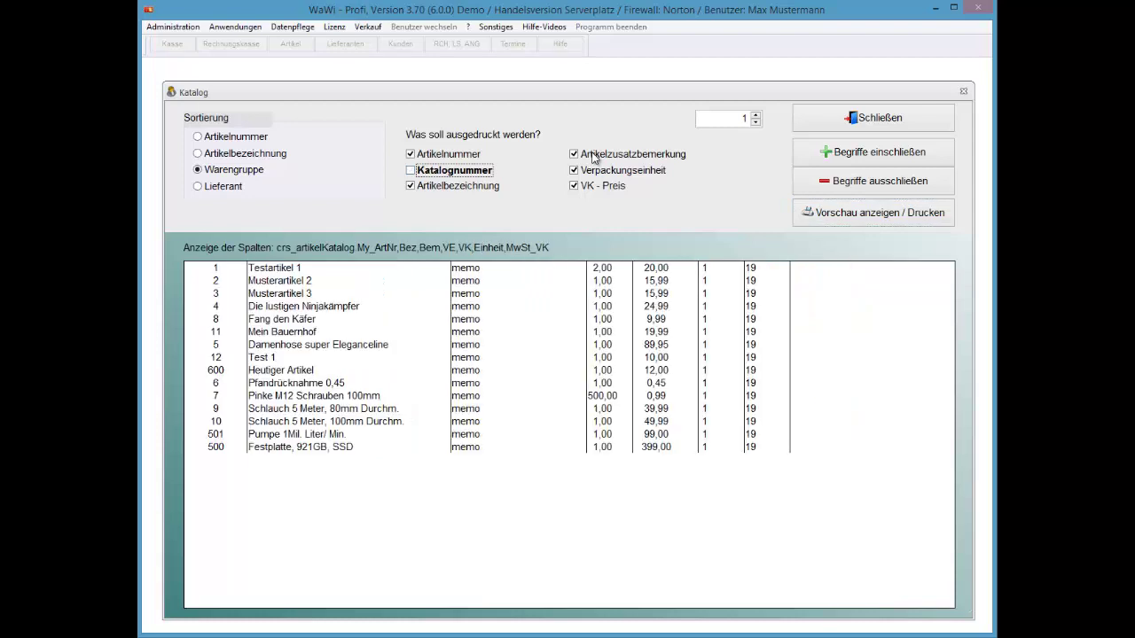
pyautogui.click(873, 213)
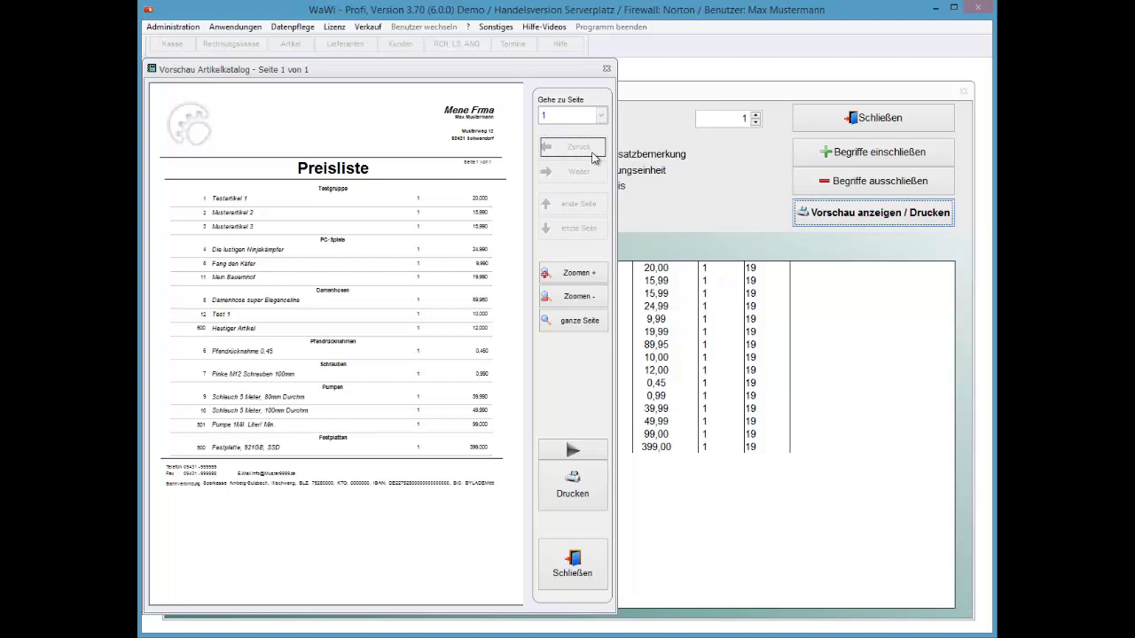
pyautogui.press('Escape')
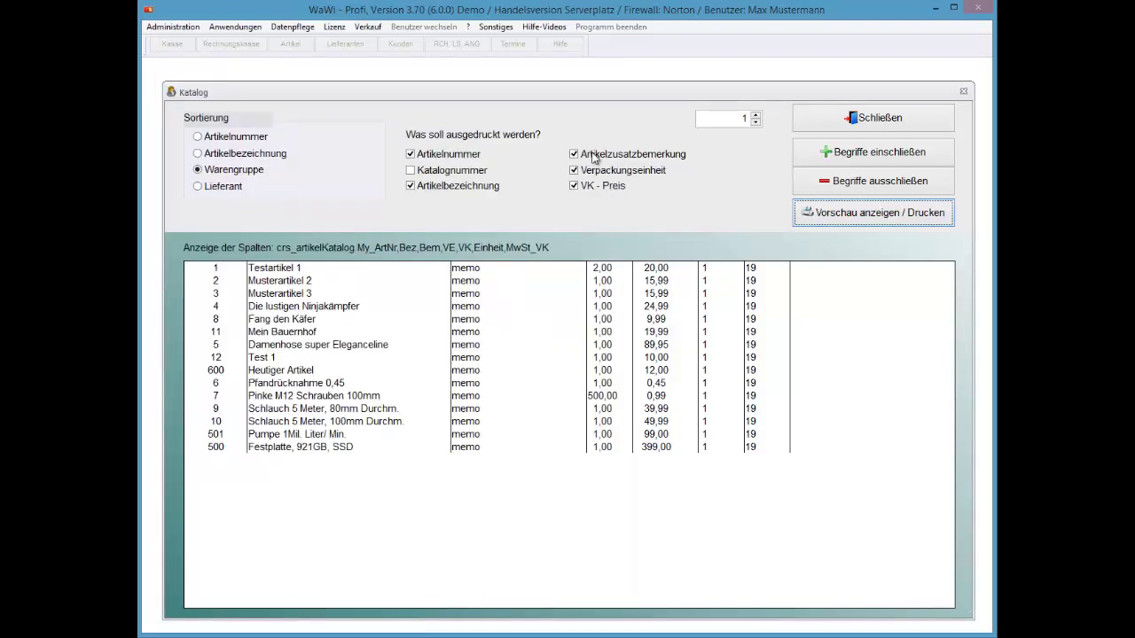
# - Exclude the terms "muster" and "käfer" from the price list, one per line, and save the exclusions
pyautogui.hotkey('shift', 'Tab')
pyautogui.press('space')
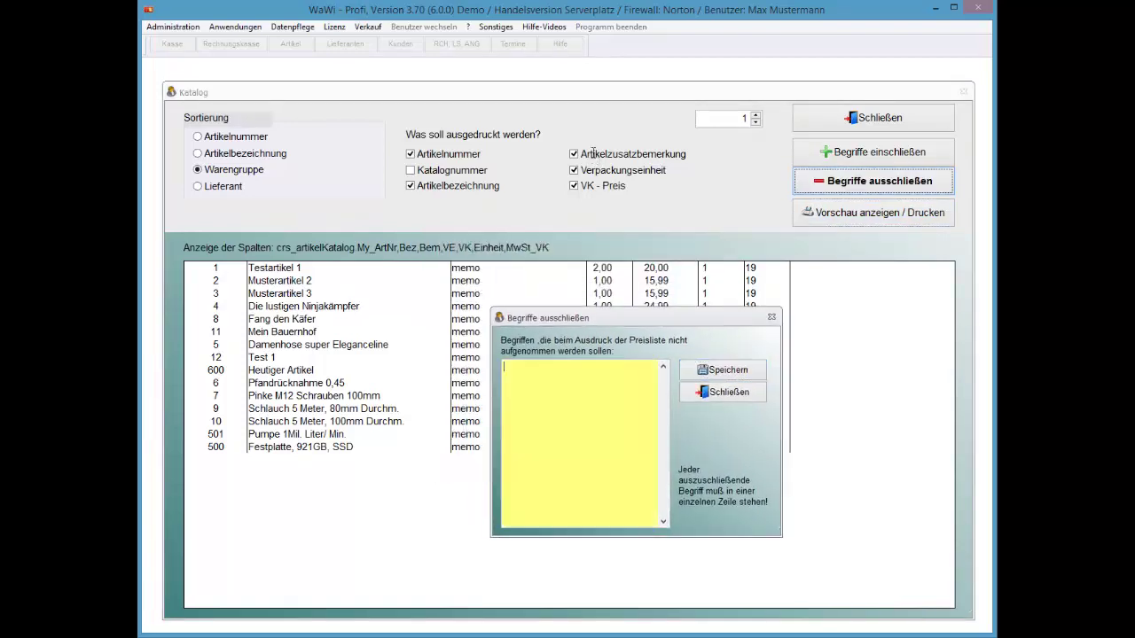
pyautogui.write('muster')
pyautogui.press('Return')
pyautogui.write('käfer')
pyautogui.press('Tab')
pyautogui.press('Tab')
pyautogui.press('Return')
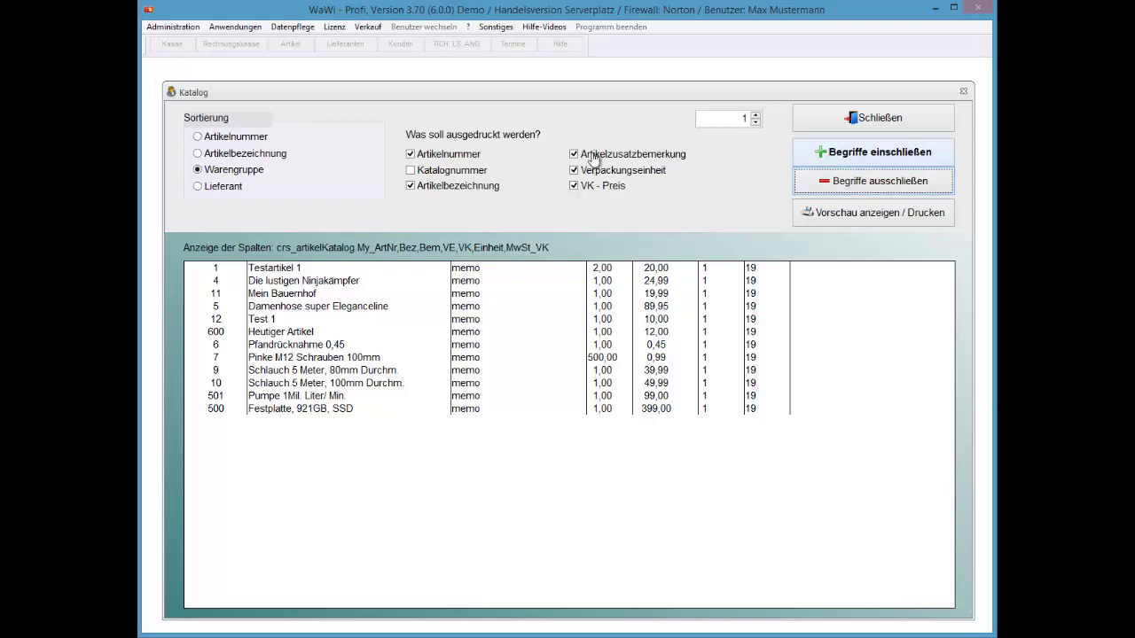
# - Restrict the price list to articles containing the term "heut" and save the inclusion list
pyautogui.click(873, 152)
pyautogui.click(581, 426)
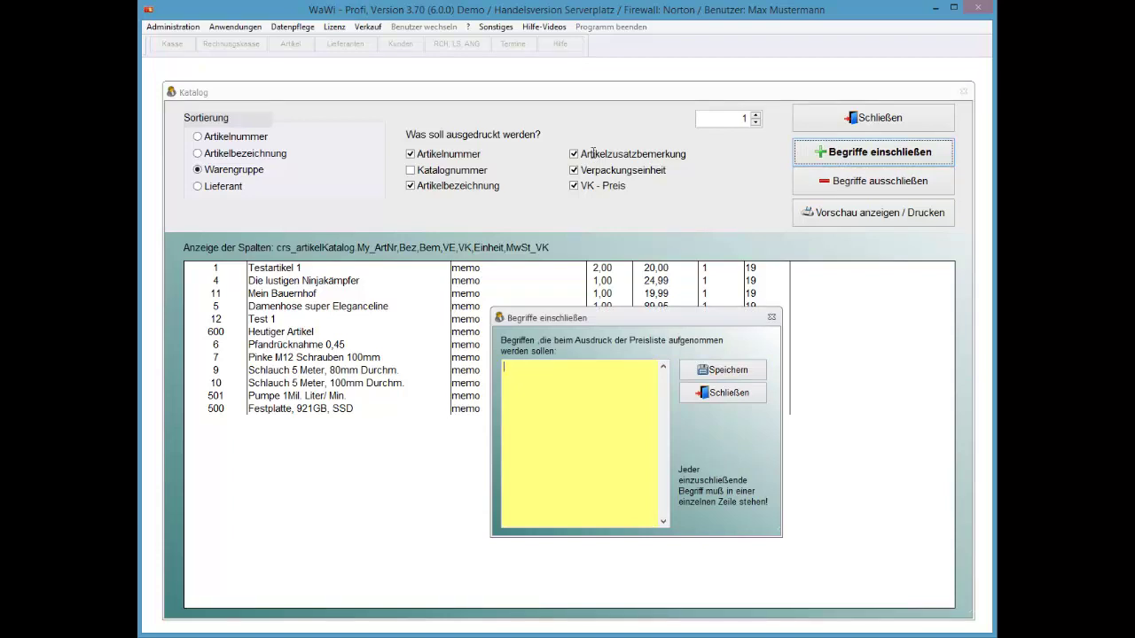
pyautogui.write('heut')
pyautogui.click(722, 370)
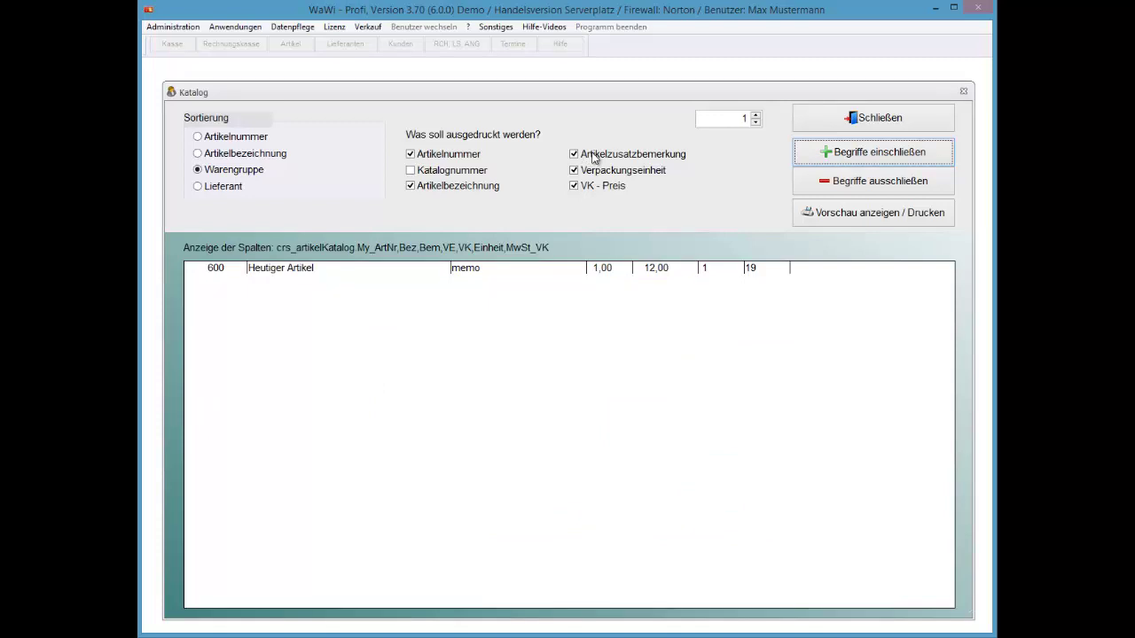
# - Review the saved exclusion terms and inclusion terms without changing them
pyautogui.press('Tab')
pyautogui.press('space')
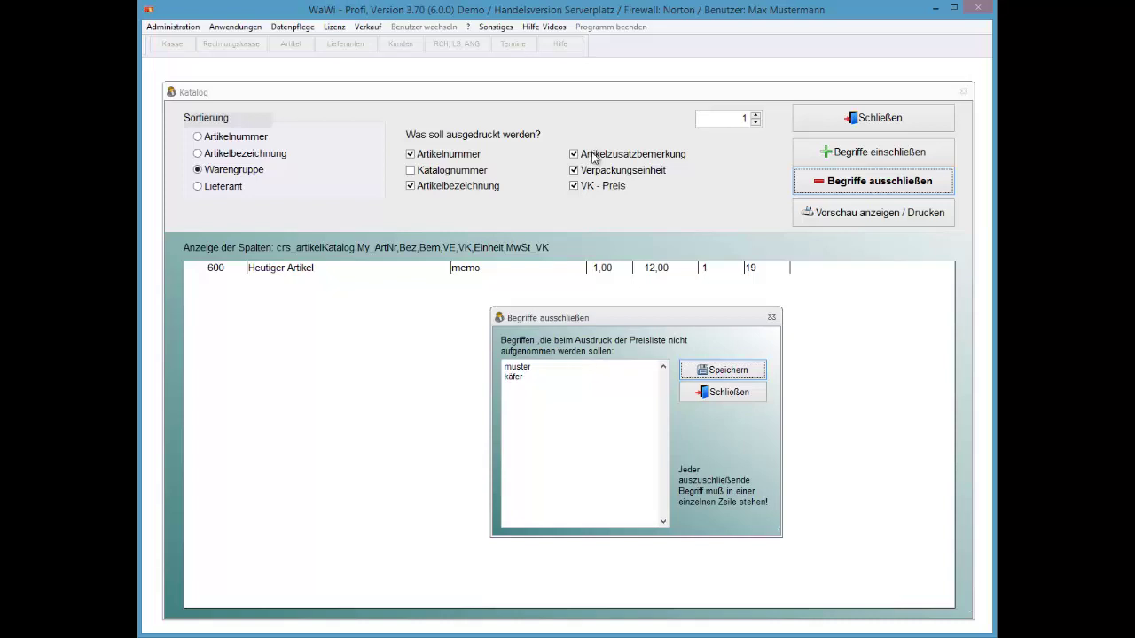
pyautogui.press('Tab')
pyautogui.press('space')
pyautogui.hotkey('shift', 'Tab')
pyautogui.press('space')
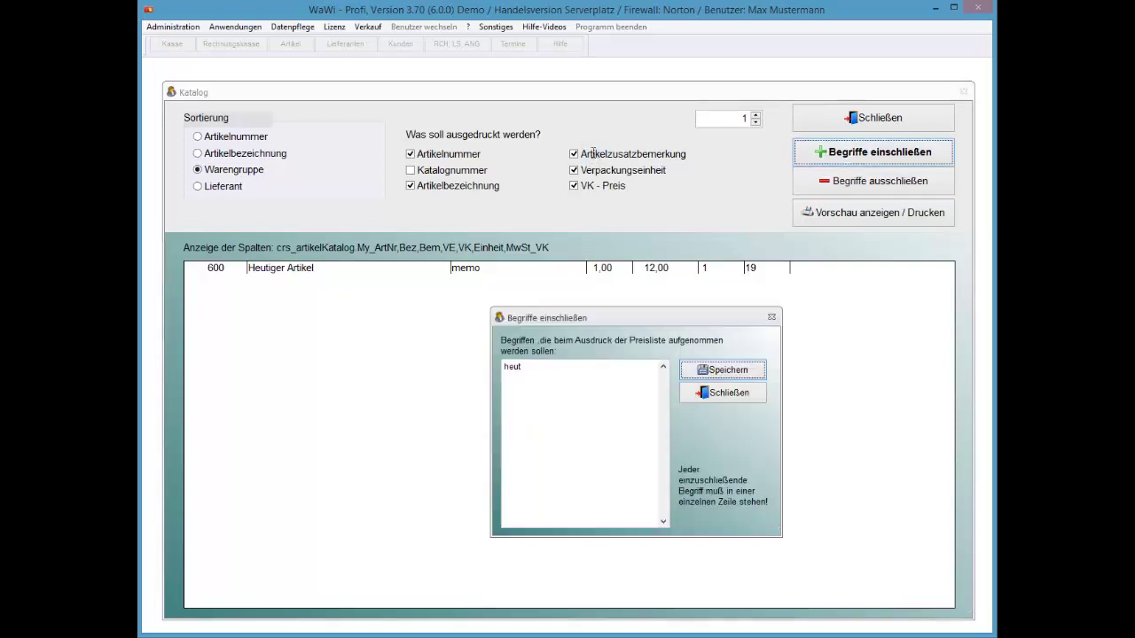
pyautogui.hotkey('shift', 'Tab')
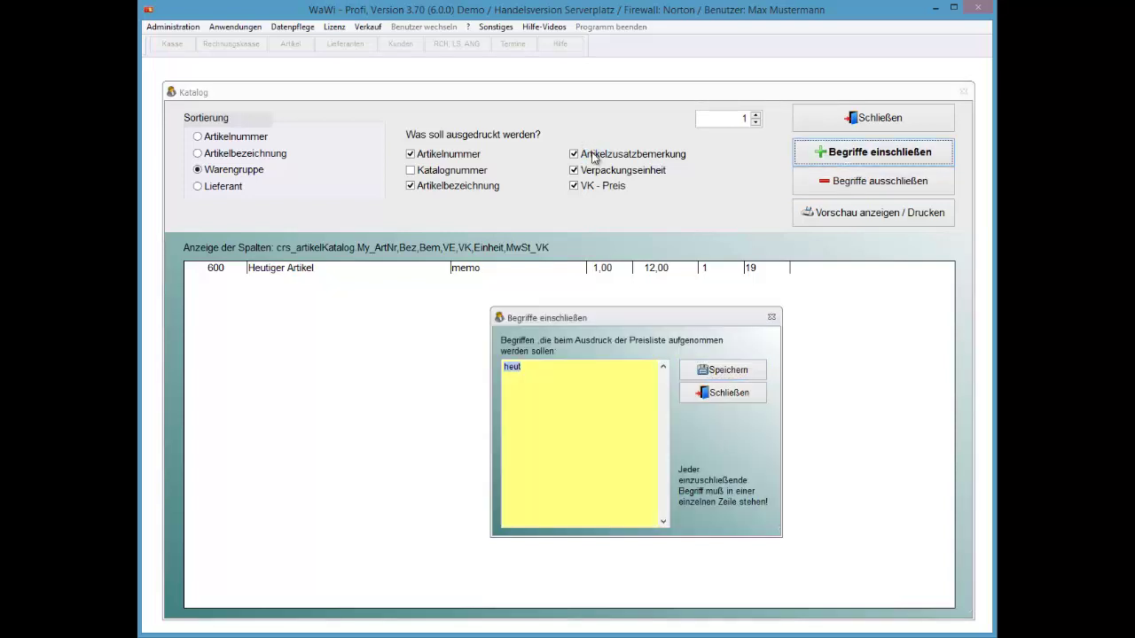
pyautogui.hotkey('shift', 'Tab')
pyautogui.click(723, 393)
# - Delete all terms from the exclusion list and save it
pyautogui.click(873, 181)
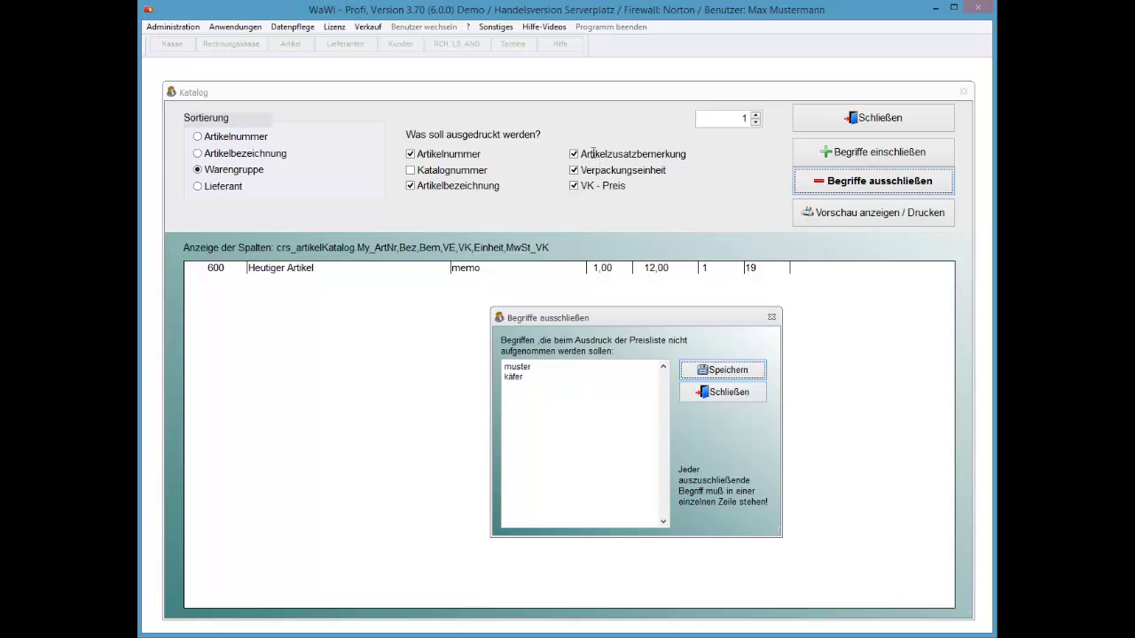
pyautogui.hotkey('shift', 'Tab')
pyautogui.press('Delete')
pyautogui.press('Tab')
pyautogui.press('Return')
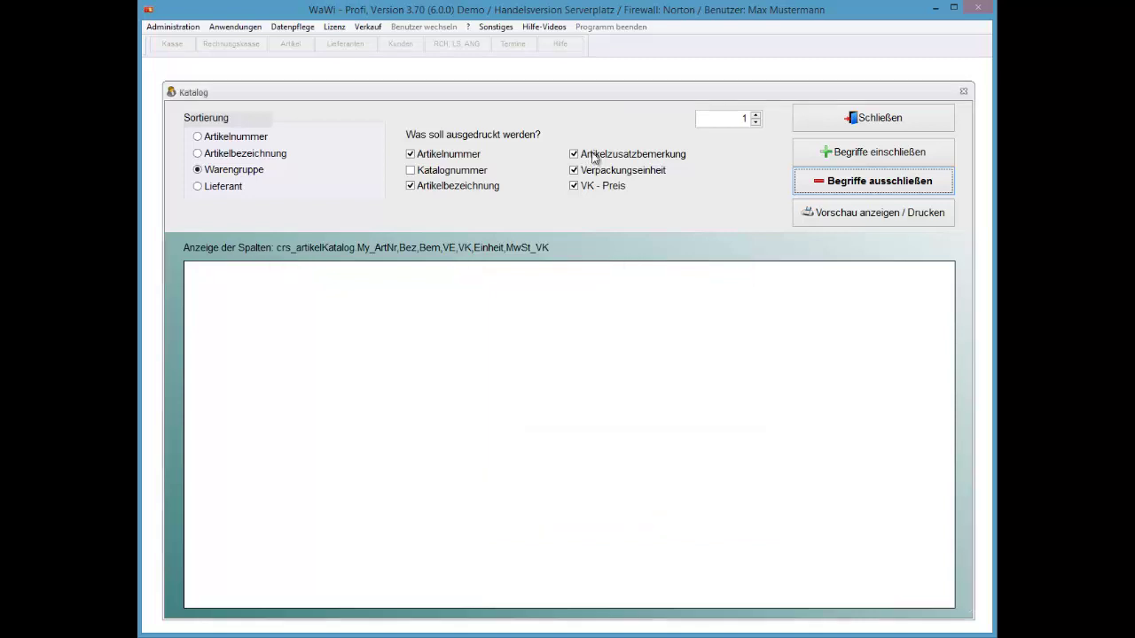
# - Delete the term "heut" from the inclusion list and save it
pyautogui.press('Tab')
pyautogui.hotkey('shift', 'Tab')
pyautogui.hotkey('shift', 'Tab')
pyautogui.press('Return')
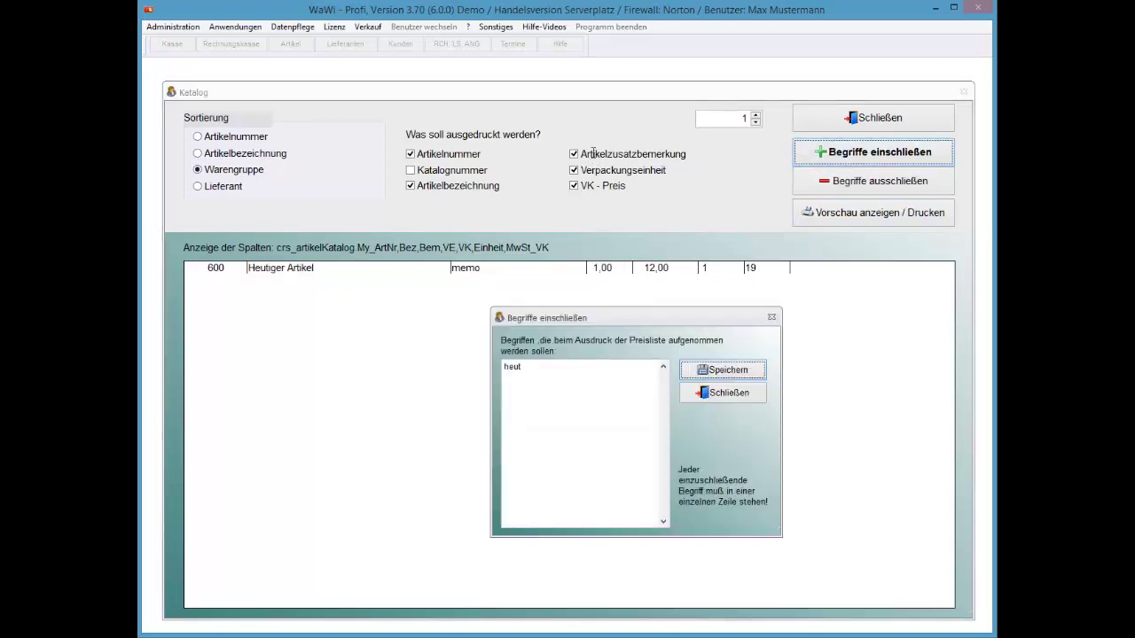
pyautogui.hotkey('shift', 'Tab')
pyautogui.press('Delete')
pyautogui.press('Tab')
pyautogui.press('Return')
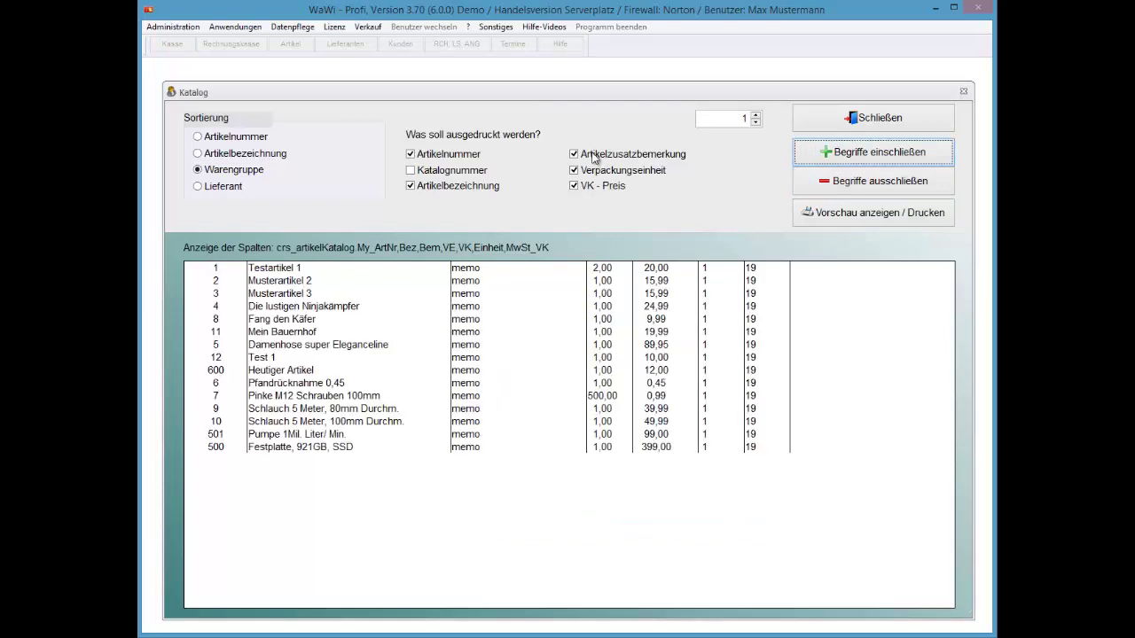